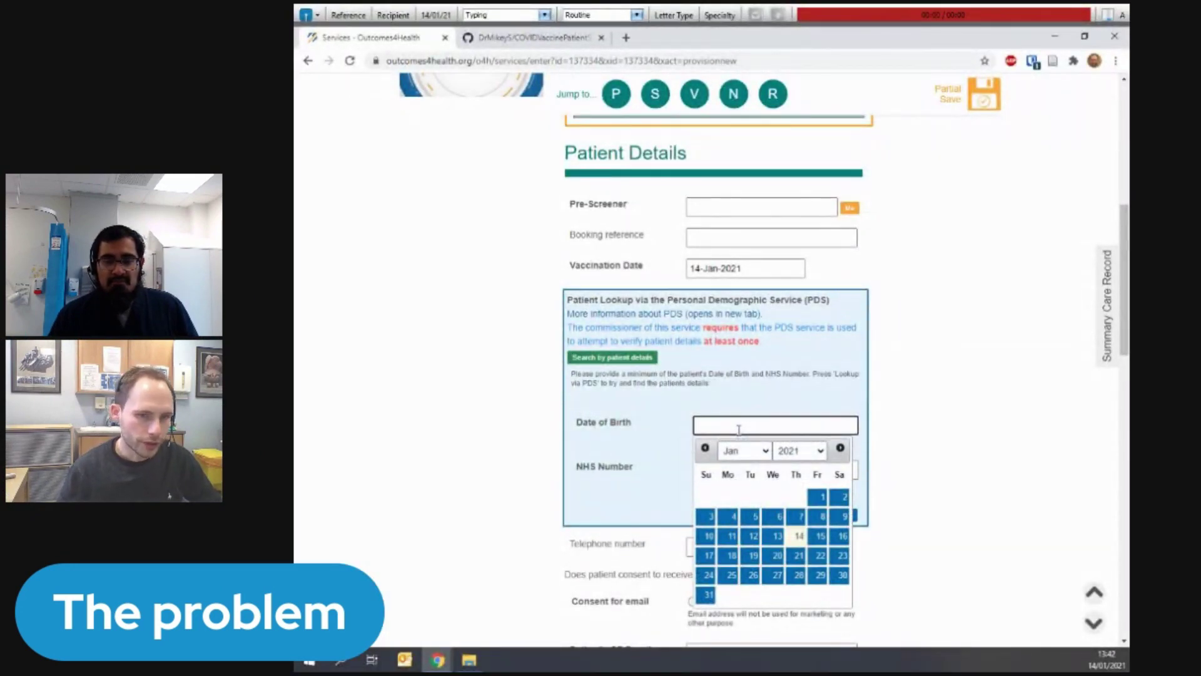
pyautogui.write('25')
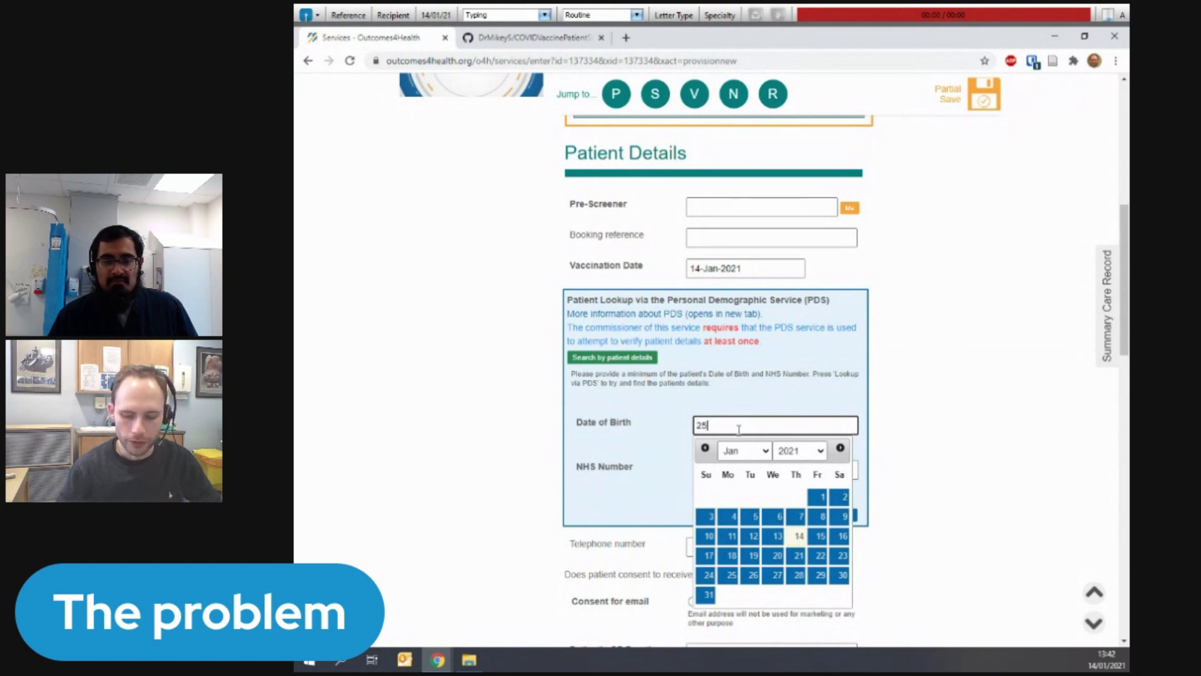
pyautogui.write('/05/198')
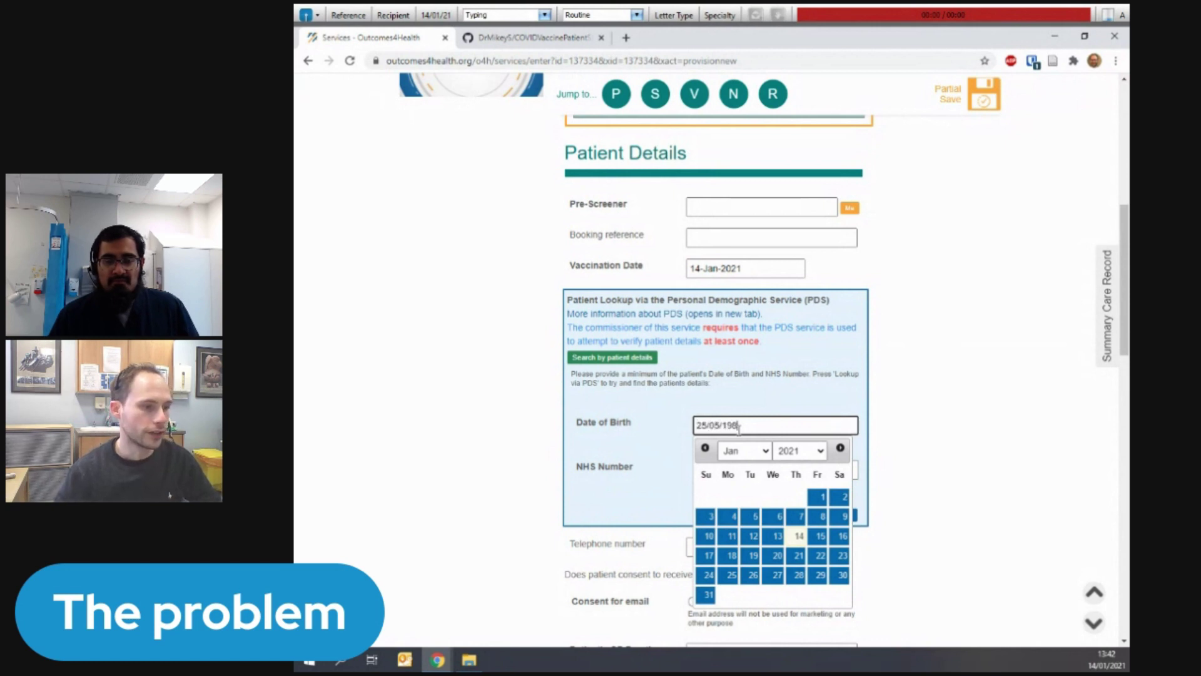
pyautogui.write('6')
pyautogui.press('Tab')
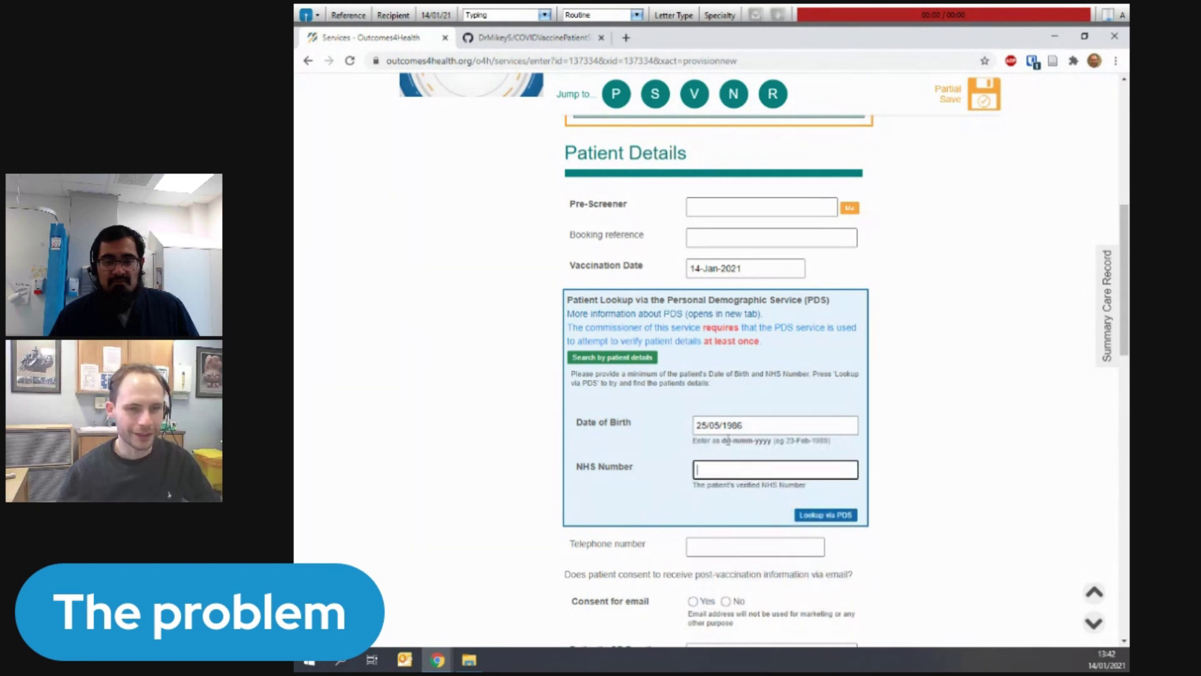
pyautogui.click(717, 425)
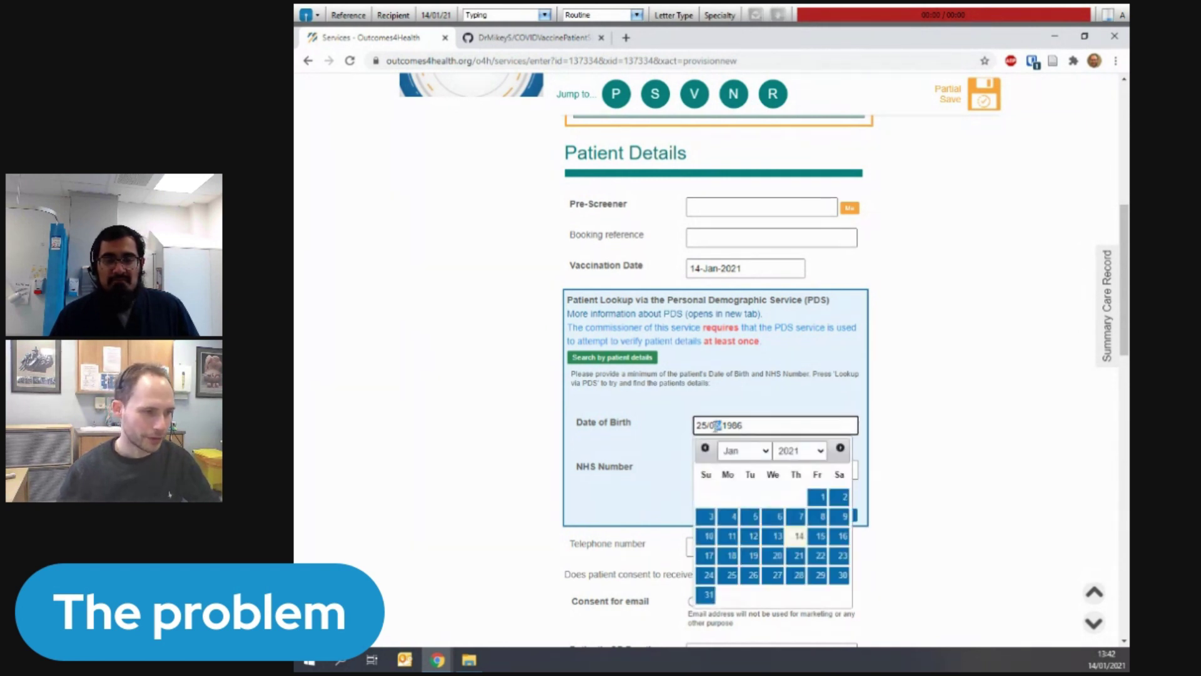
pyautogui.moveTo(721, 425); pyautogui.dragTo(706, 426)
pyautogui.press('BackSpace')
pyautogui.write('-May')
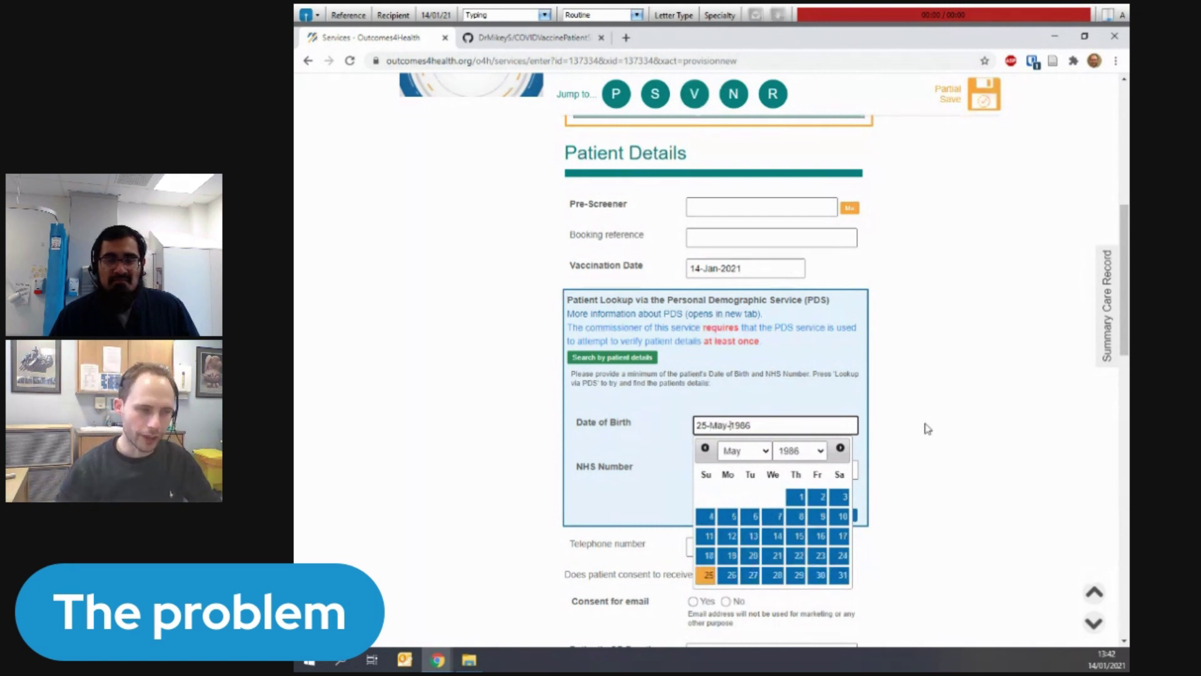
pyautogui.write('-')
pyautogui.click(927, 428)
pyautogui.click(813, 470)
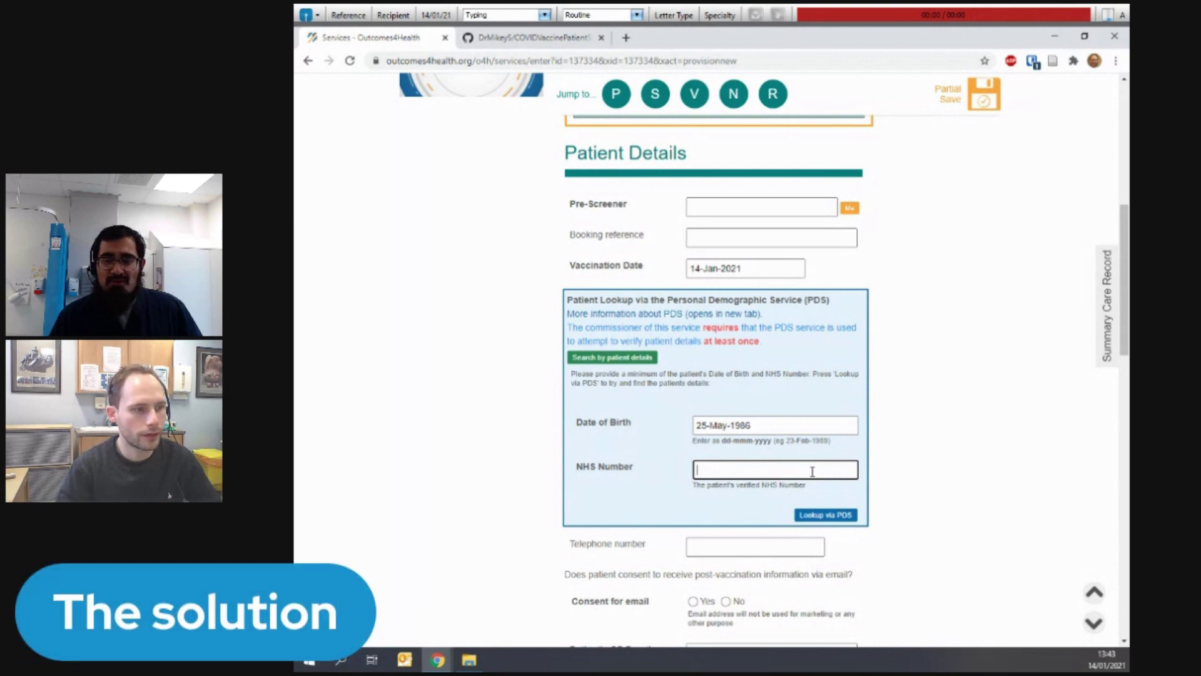
# Step: Download the COVIDVaccinePatientSlips repository as a ZIP and show it in its Downloads folder
pyautogui.click(481, 41)
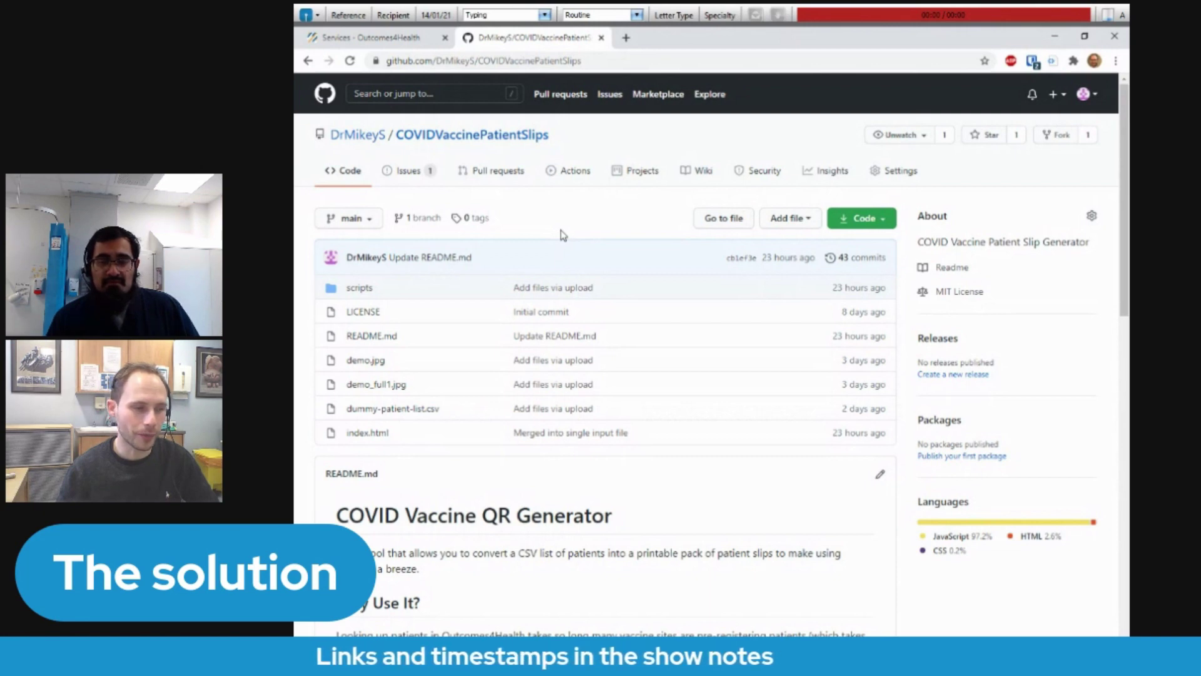
pyautogui.scroll(-2, 753, 370)
pyautogui.scroll(2, 721, 419)
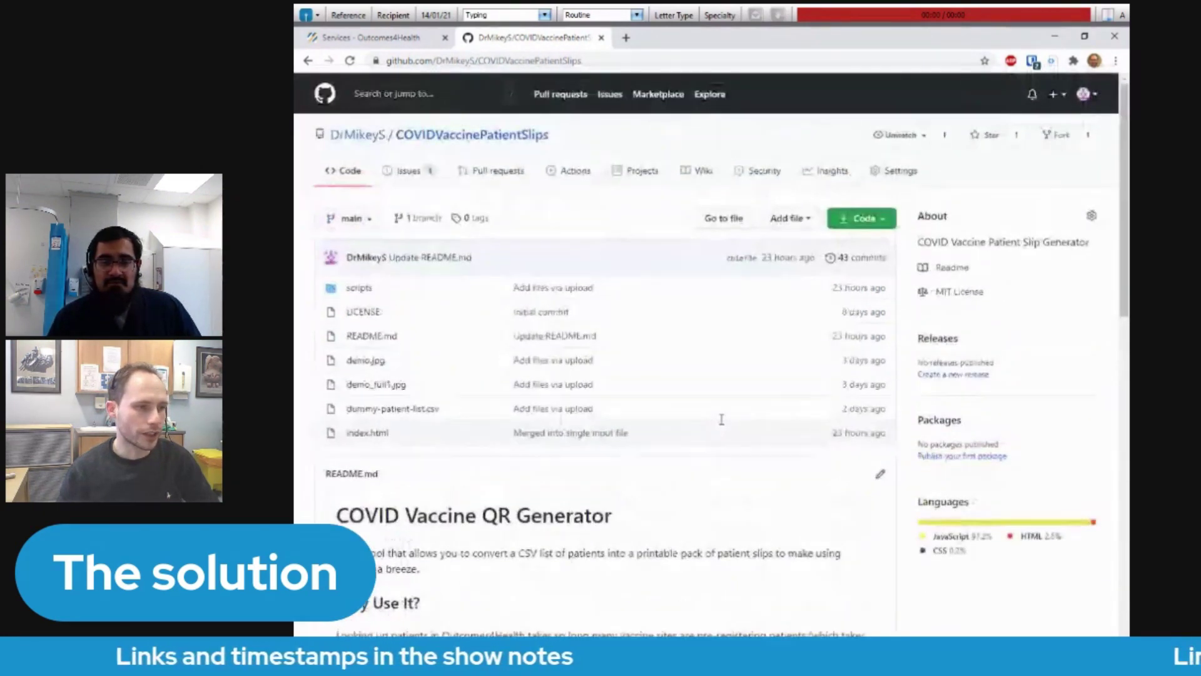
pyautogui.click(852, 220)
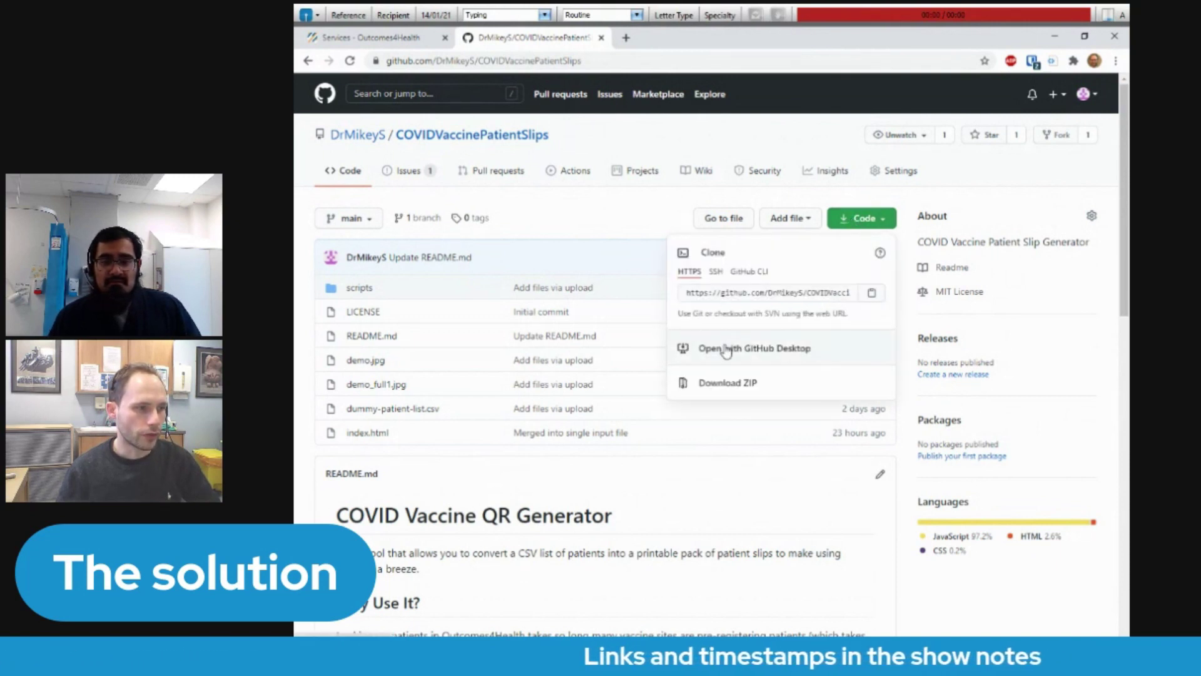
pyautogui.click(757, 390)
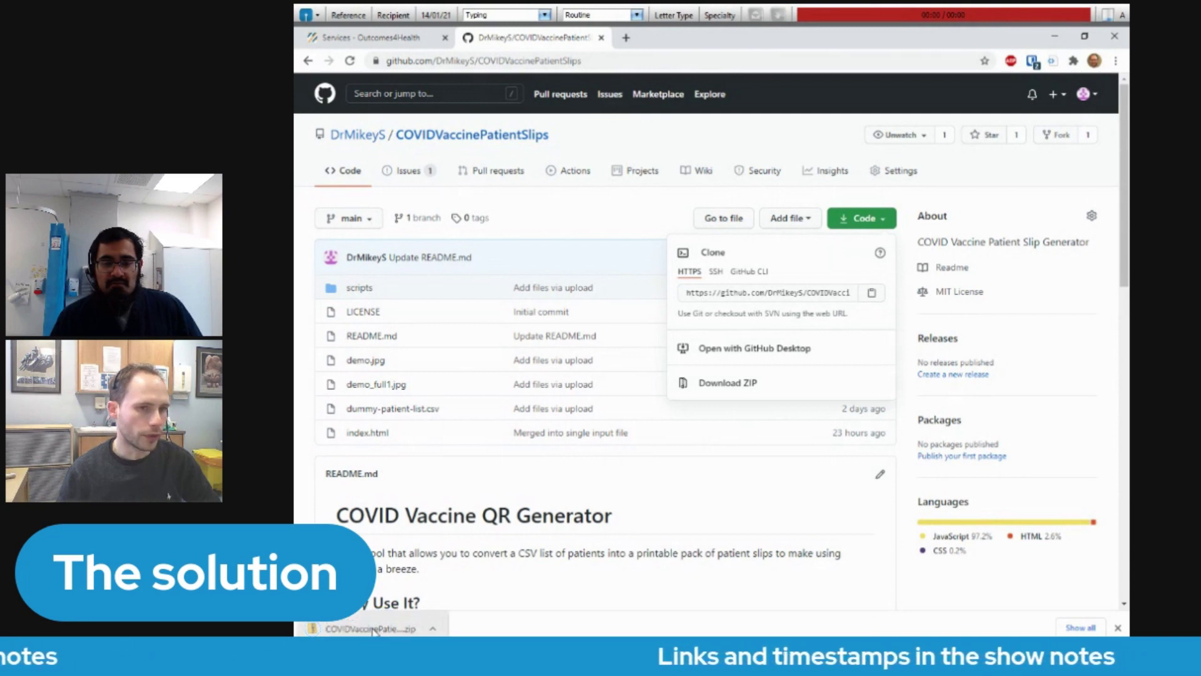
pyautogui.click(433, 628)
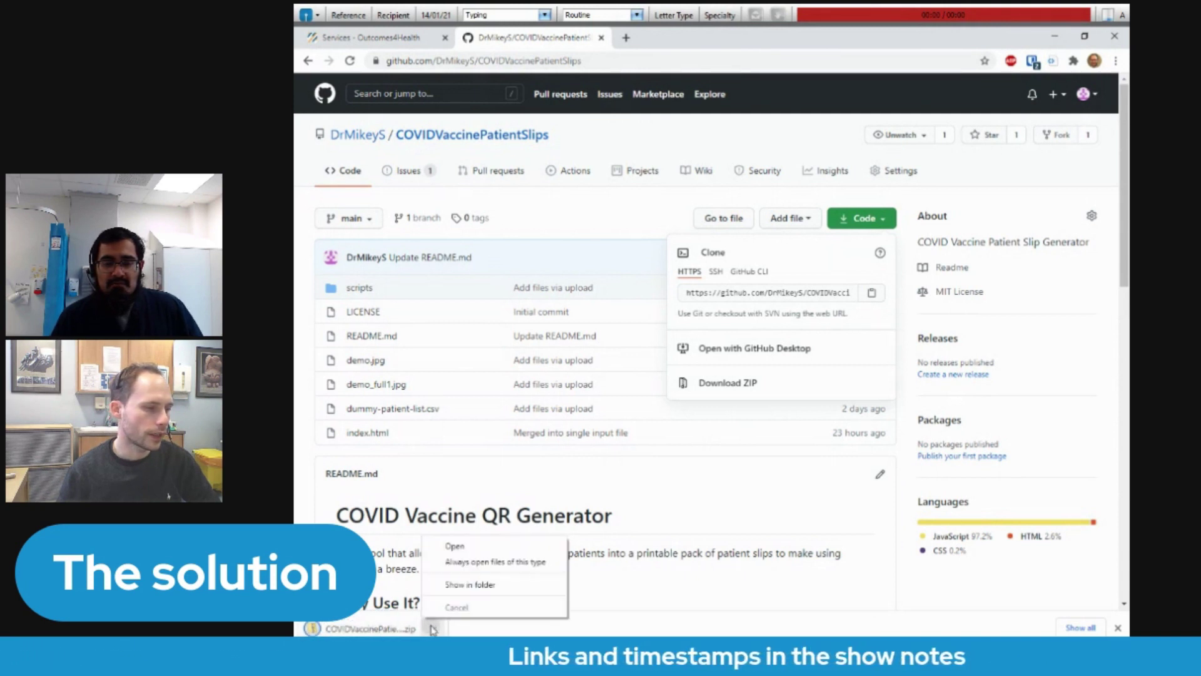
pyautogui.click(470, 584)
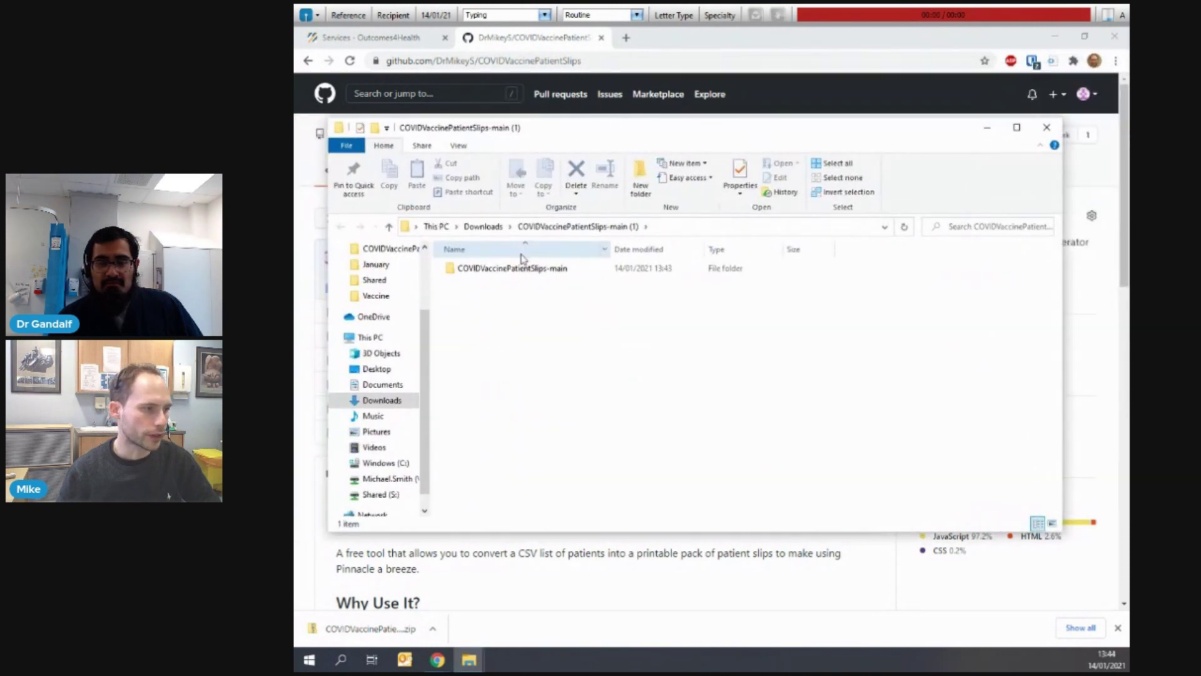
# Step: Open index.html from the COVIDVaccinePatientSlips-main folder in Google Chrome
pyautogui.doubleClick(511, 270)
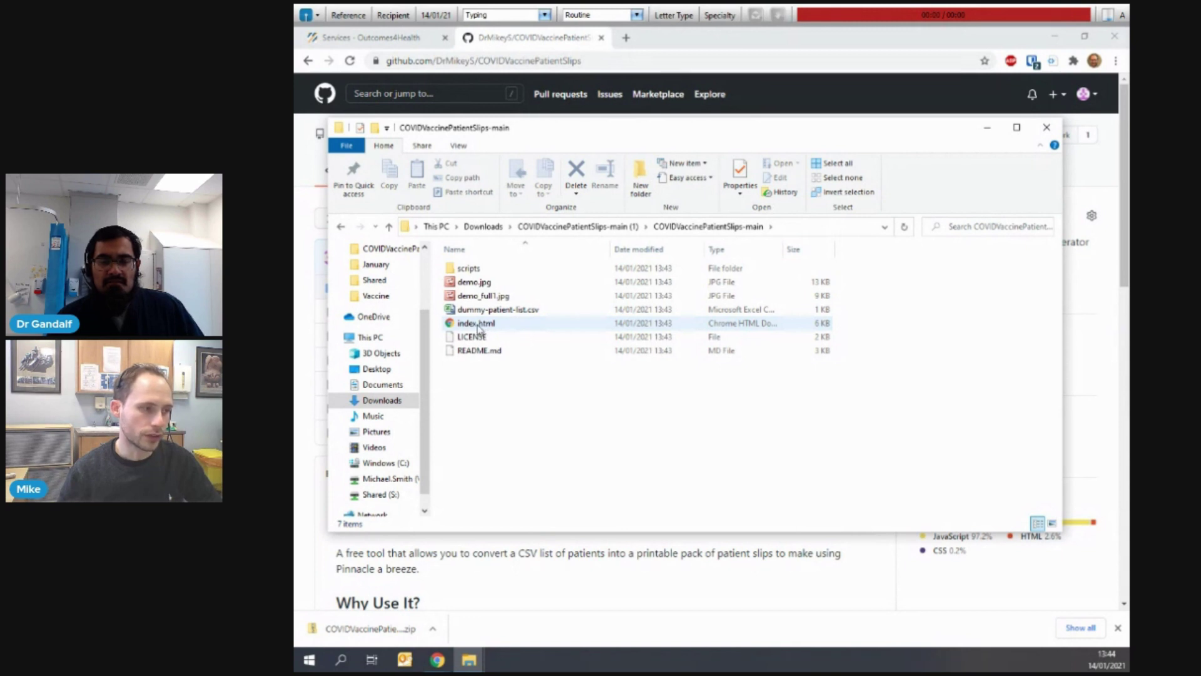
pyautogui.click(518, 327)
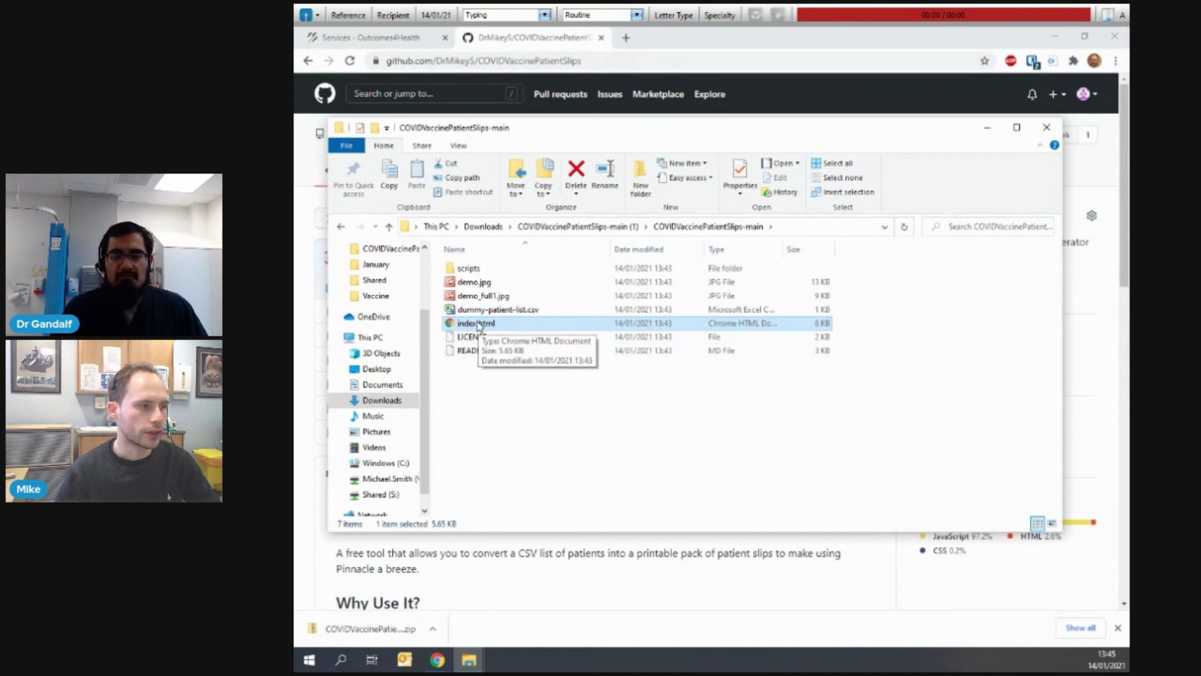
pyautogui.rightClick(478, 325)
pyautogui.moveTo(533, 361)
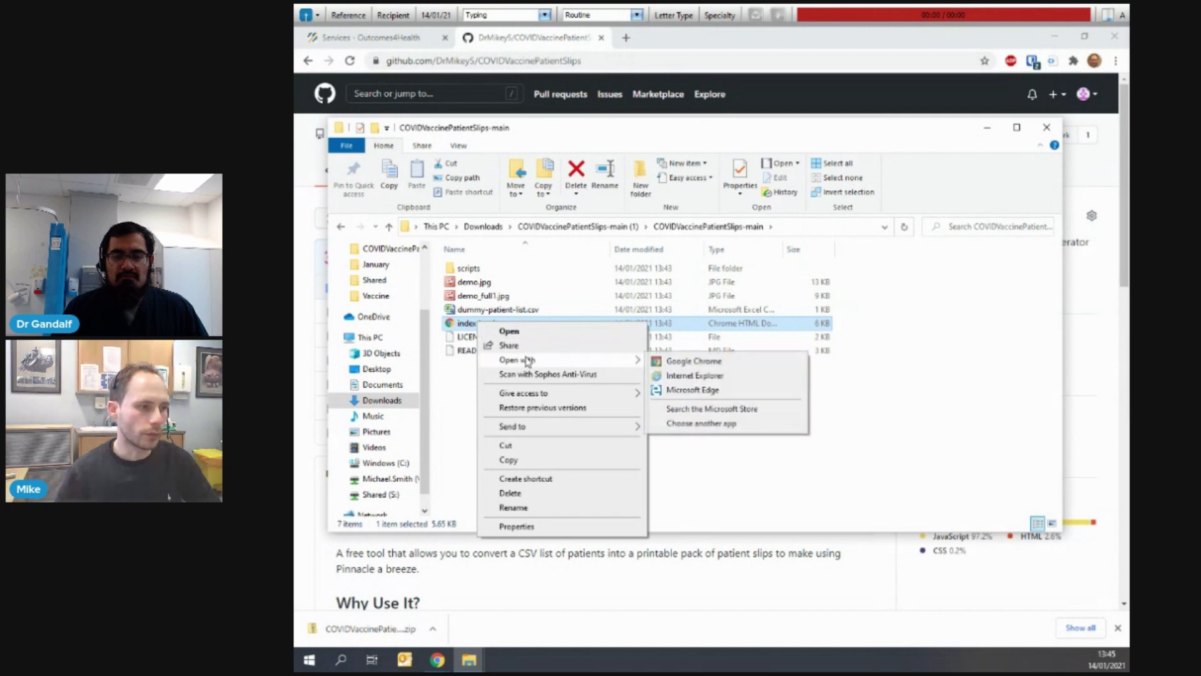
pyautogui.click(696, 362)
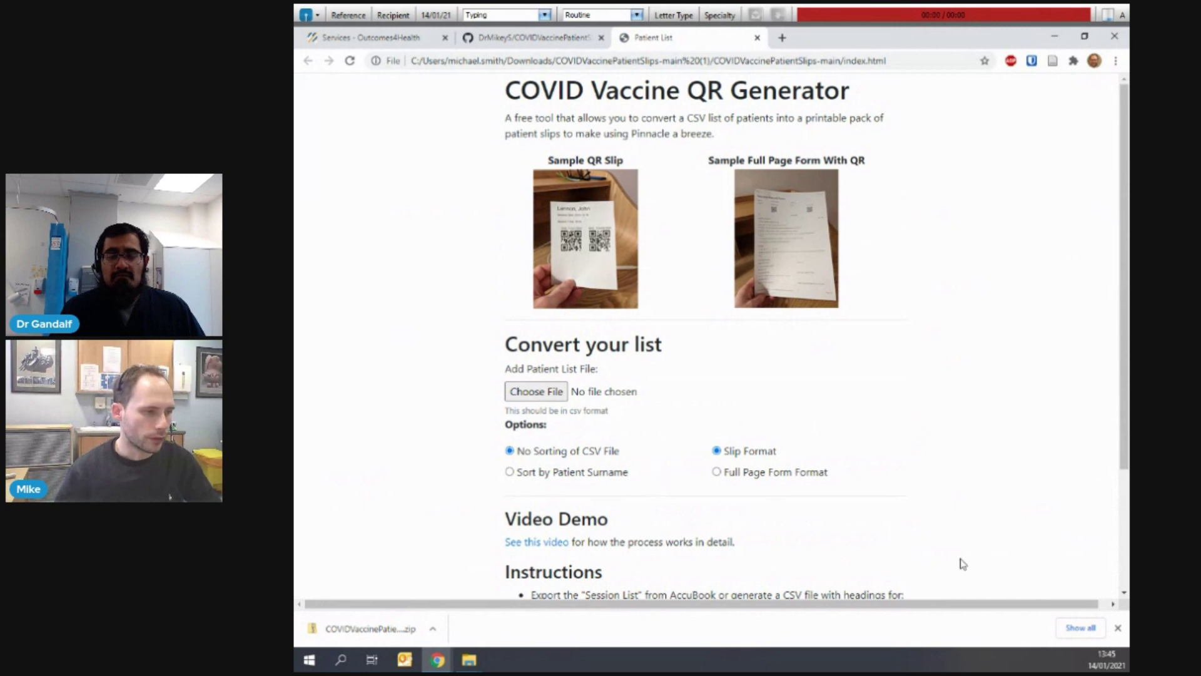
pyautogui.click(1119, 628)
pyautogui.scroll(-2, 720, 495)
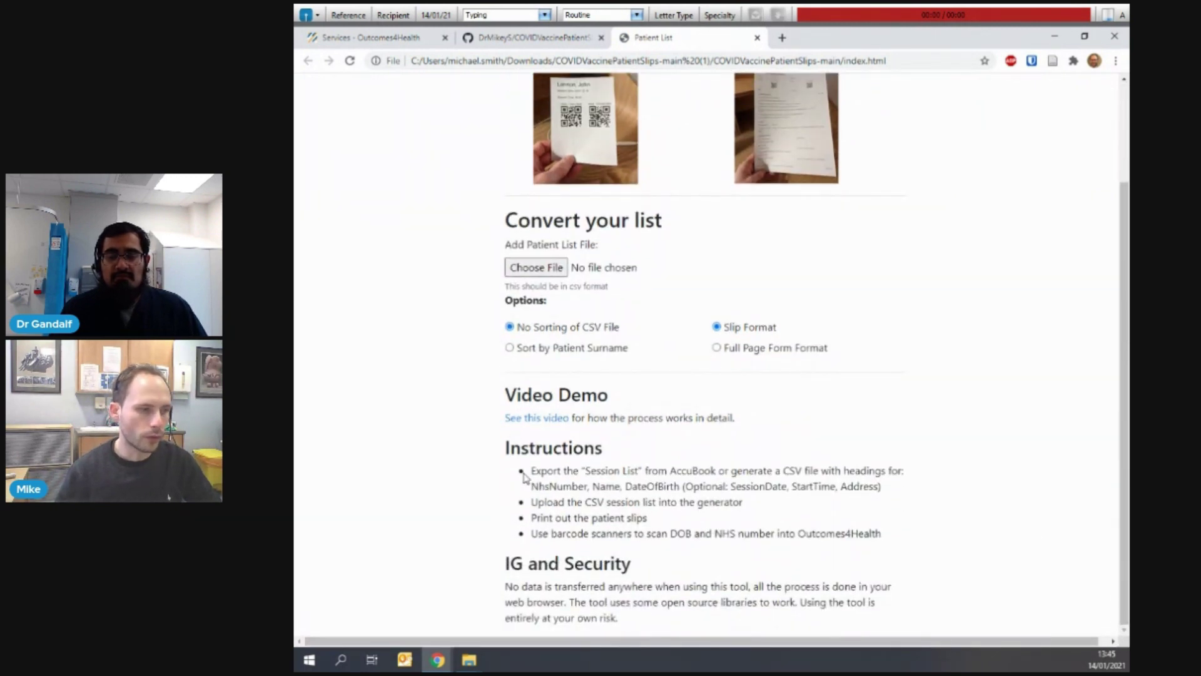
pyautogui.scroll(2, 498, 510)
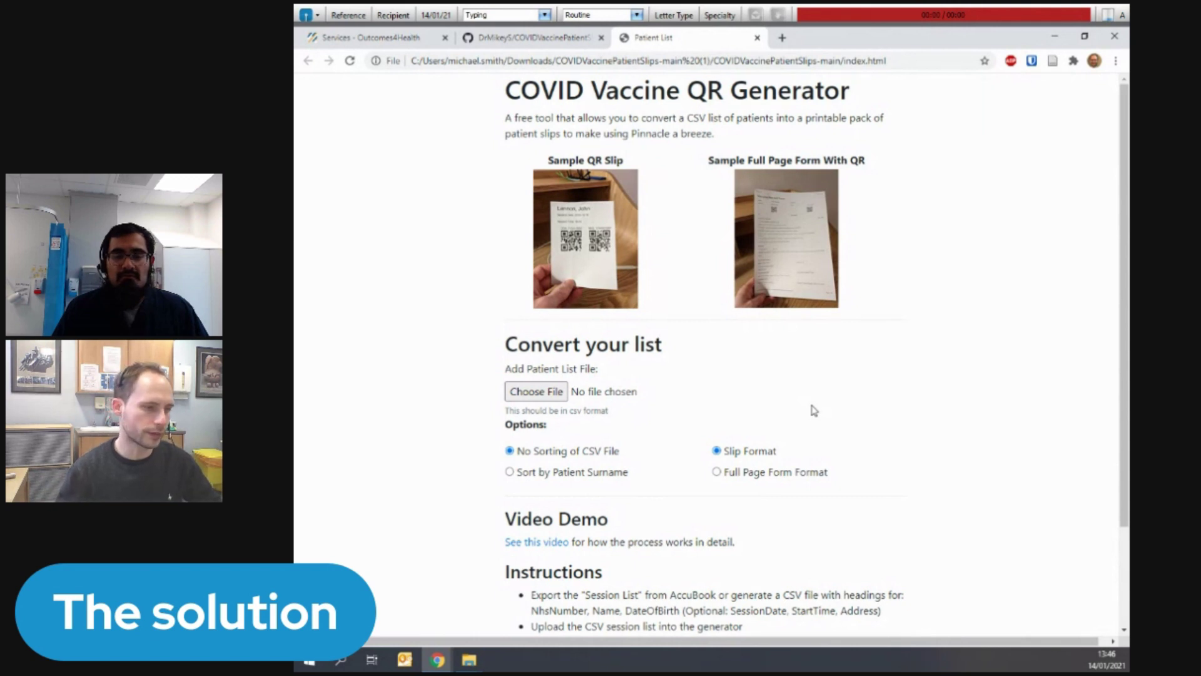
pyautogui.scroll(-1, 813, 410)
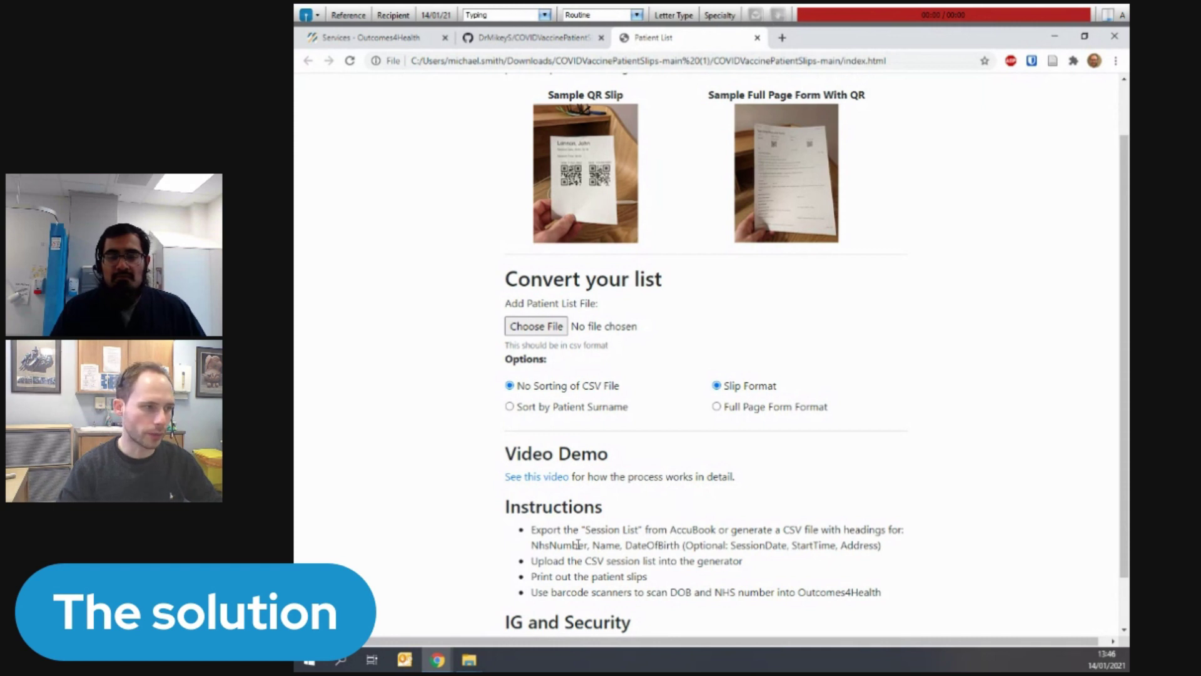
# Step: Load dummy-patient-list.csv to generate QR slips, then cancel the print preview
pyautogui.click(557, 326)
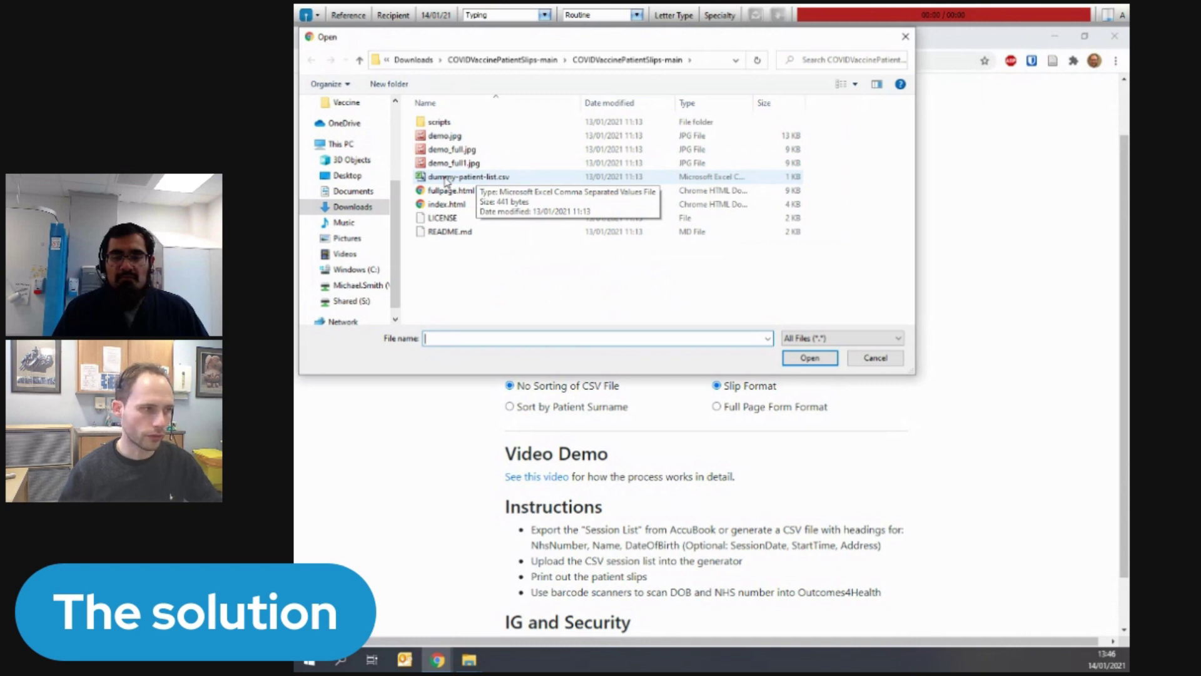
pyautogui.doubleClick(455, 178)
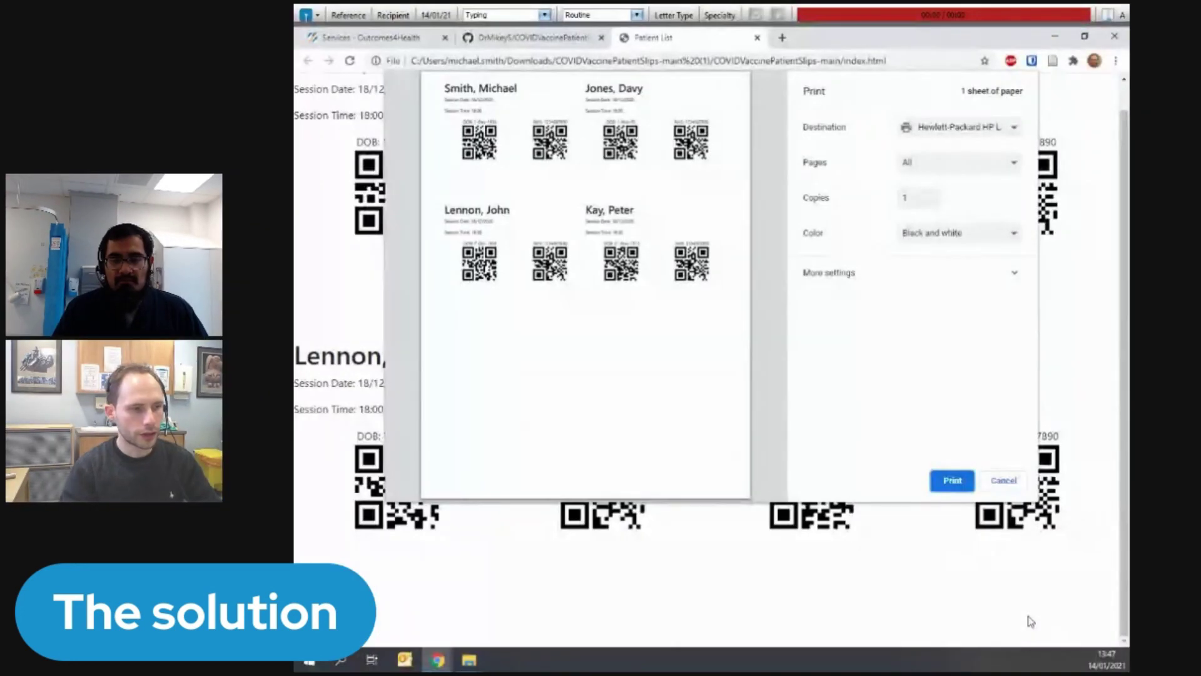
pyautogui.click(1004, 480)
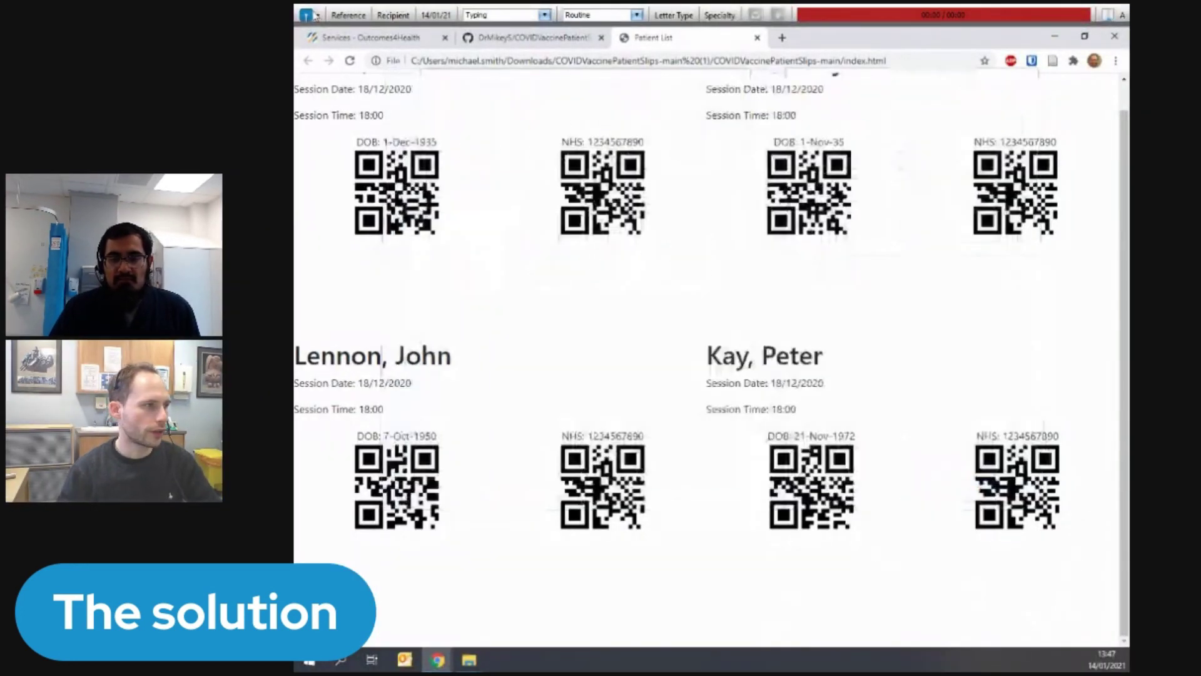
# Step: Reload the page to return to the generator's Convert your list form
pyautogui.click(349, 61)
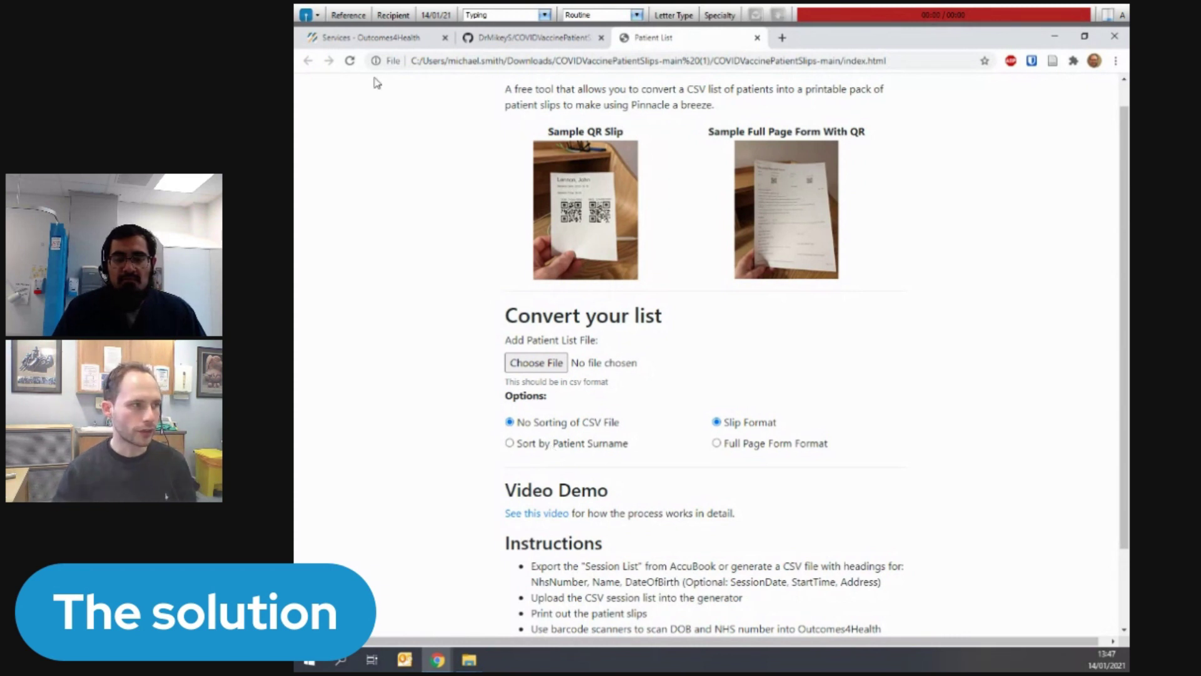
# Step: Replace the patient's date of birth with 1-Dec-1935 in Outcomes4Health
pyautogui.click(367, 38)
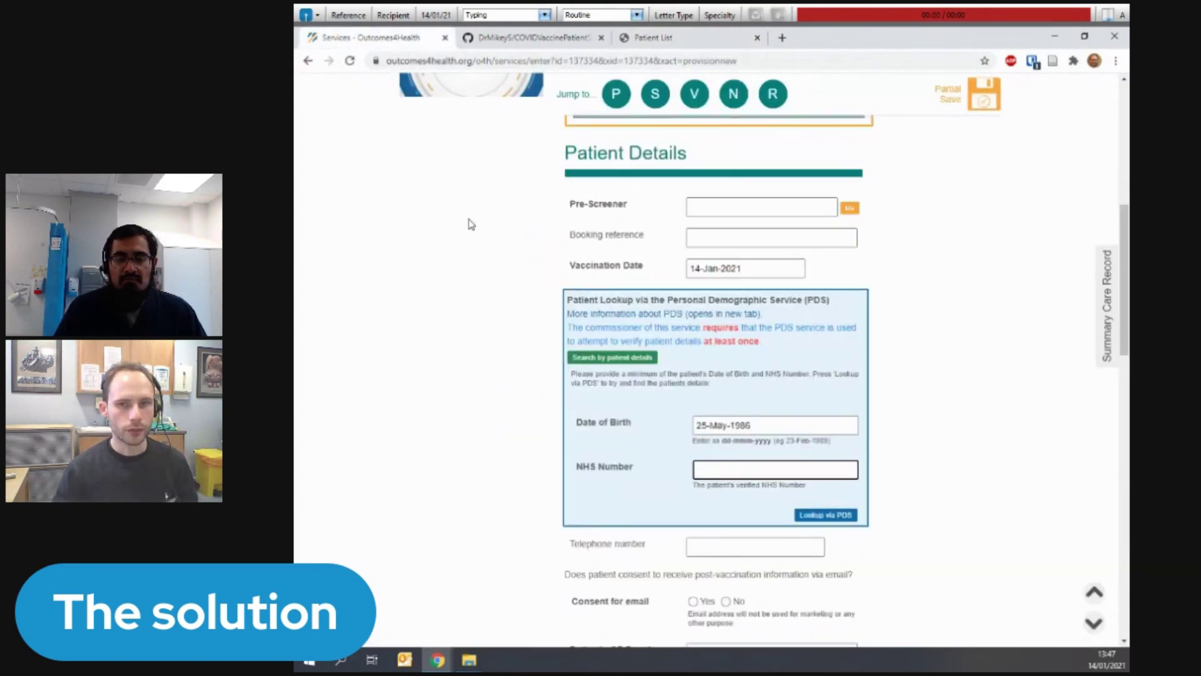
pyautogui.click(779, 425)
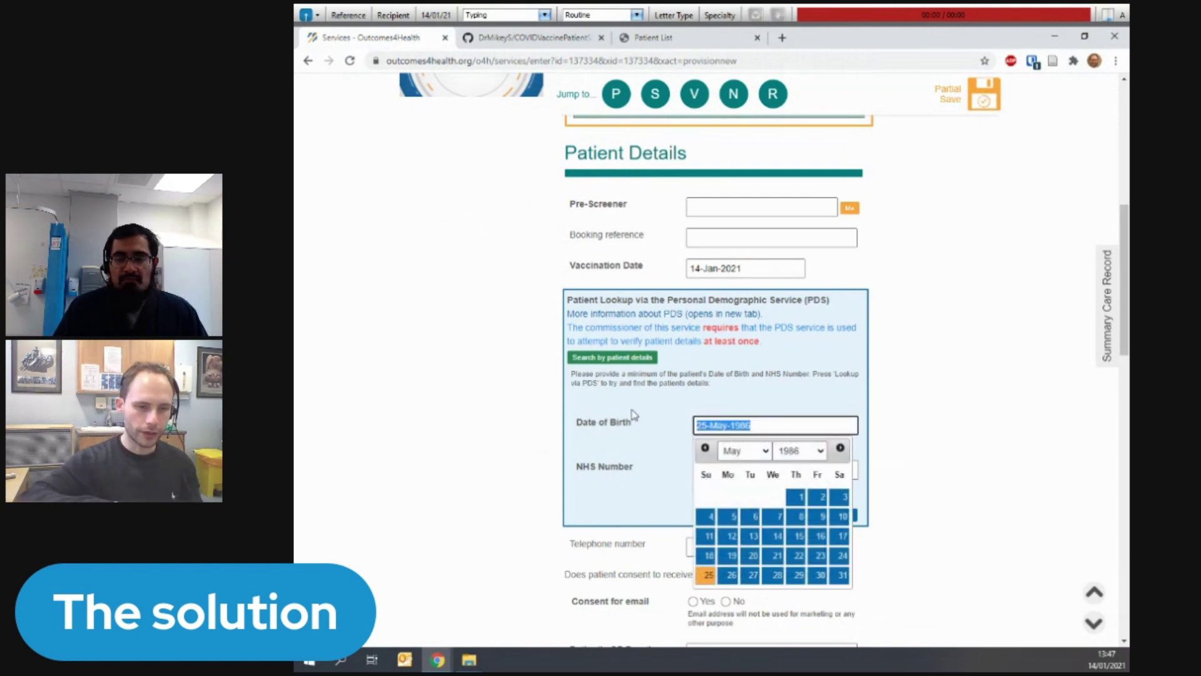
pyautogui.press('BackSpace')
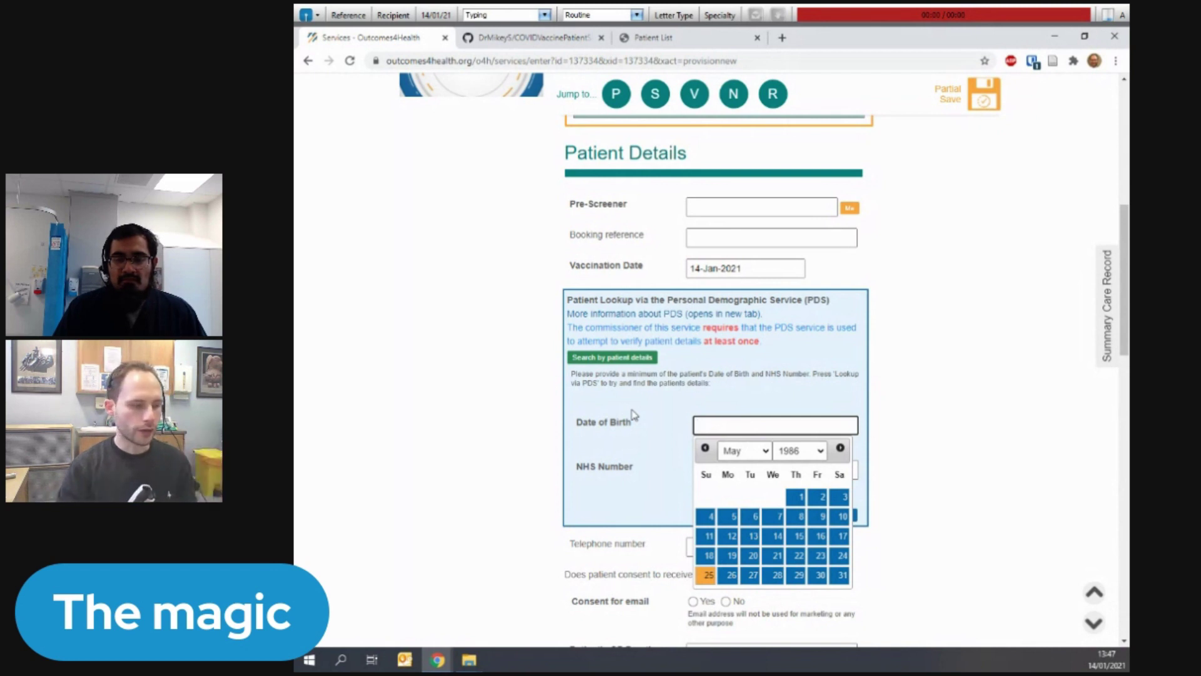
pyautogui.write('1-Dec-1935')
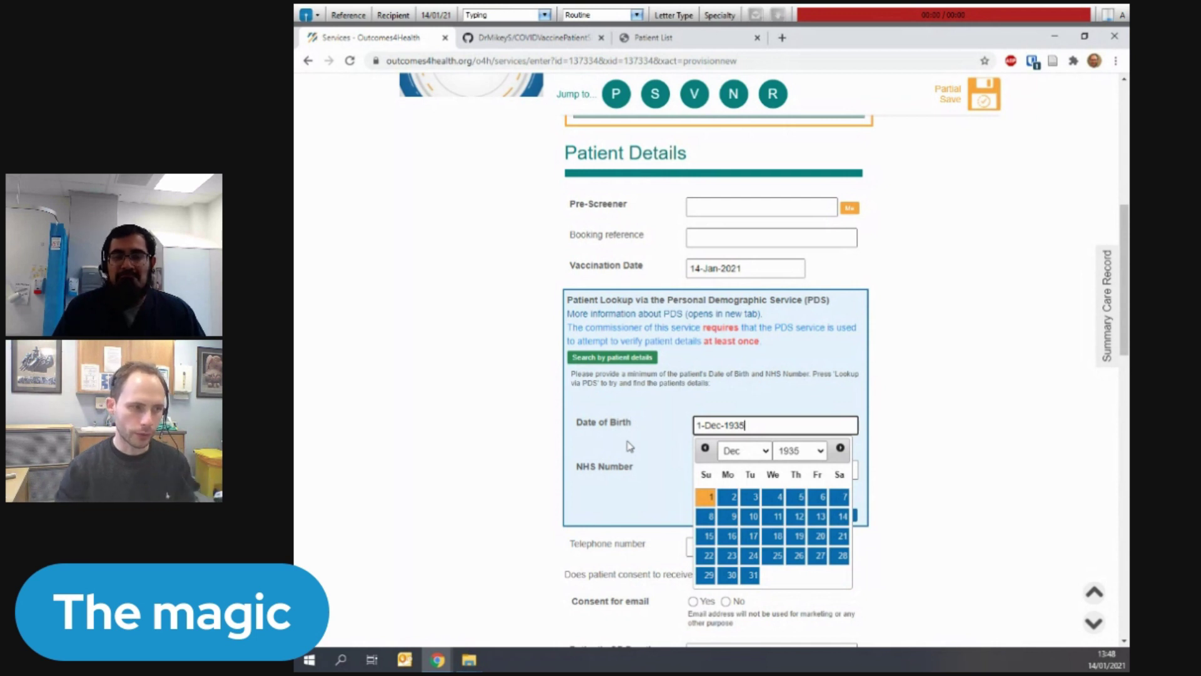
pyautogui.click(709, 478)
# Step: Enter the patient's NHS number and run Lookup via PDS
pyautogui.click(712, 476)
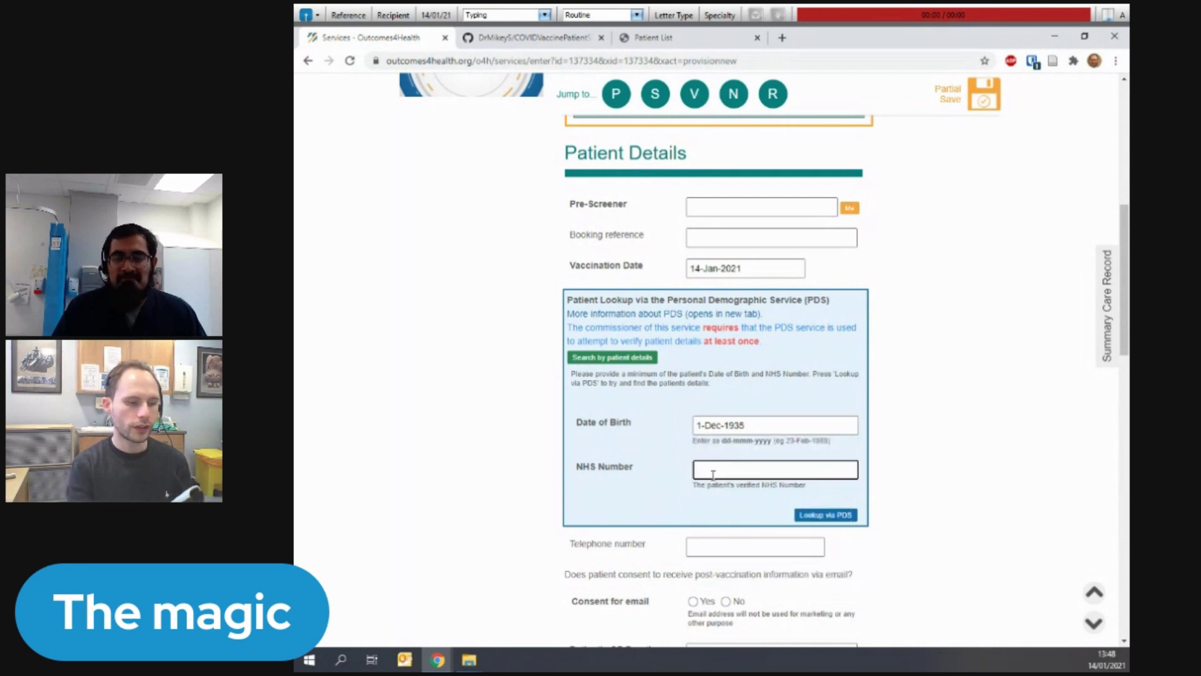
pyautogui.write('1234567890')
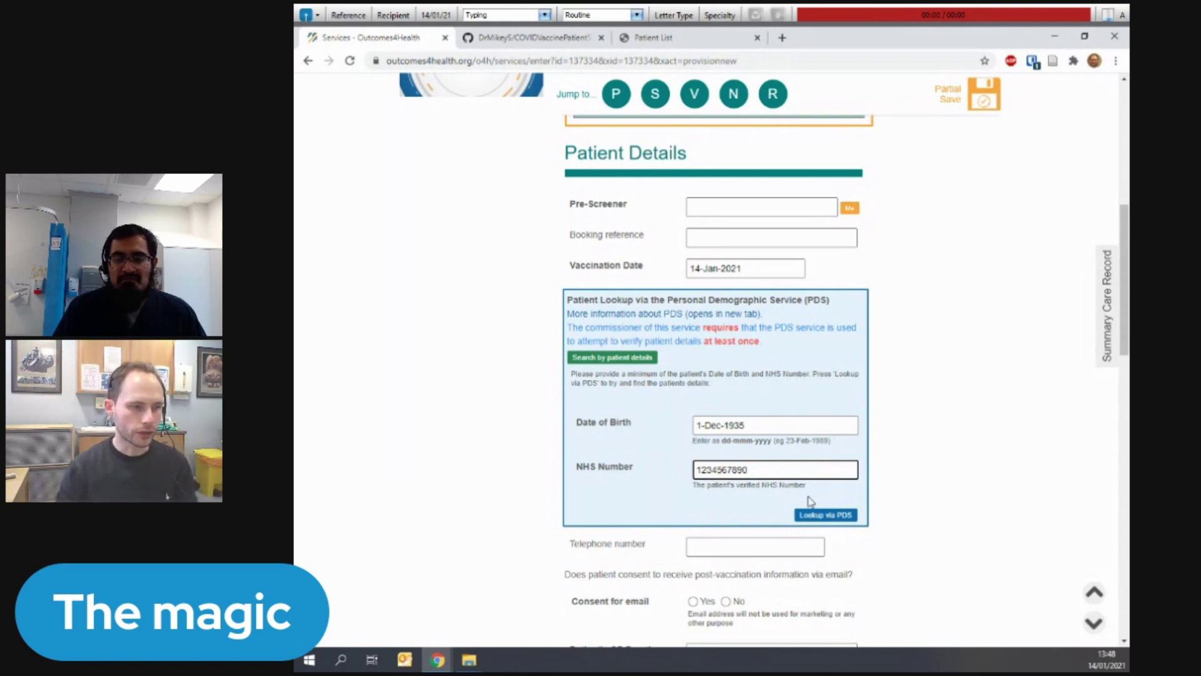
pyautogui.click(840, 516)
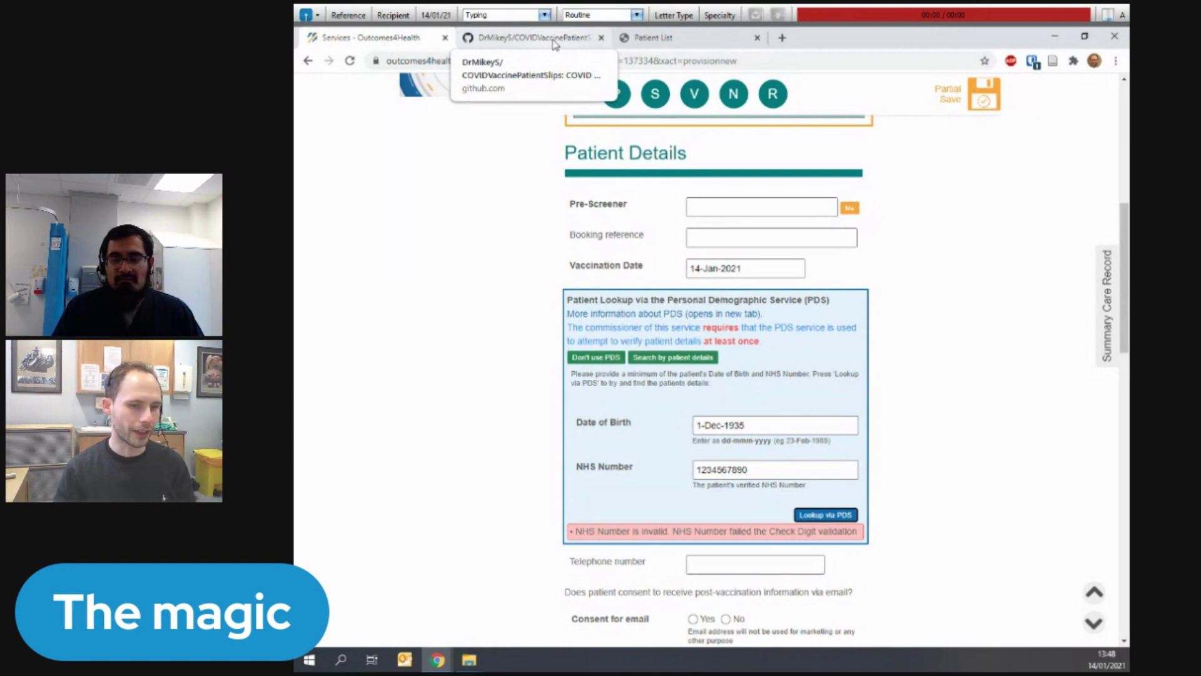
# Step: Choose Full Page Form Format, load dummy-patient-list.csv, and cancel the print preview
pyautogui.click(542, 38)
pyautogui.click(654, 38)
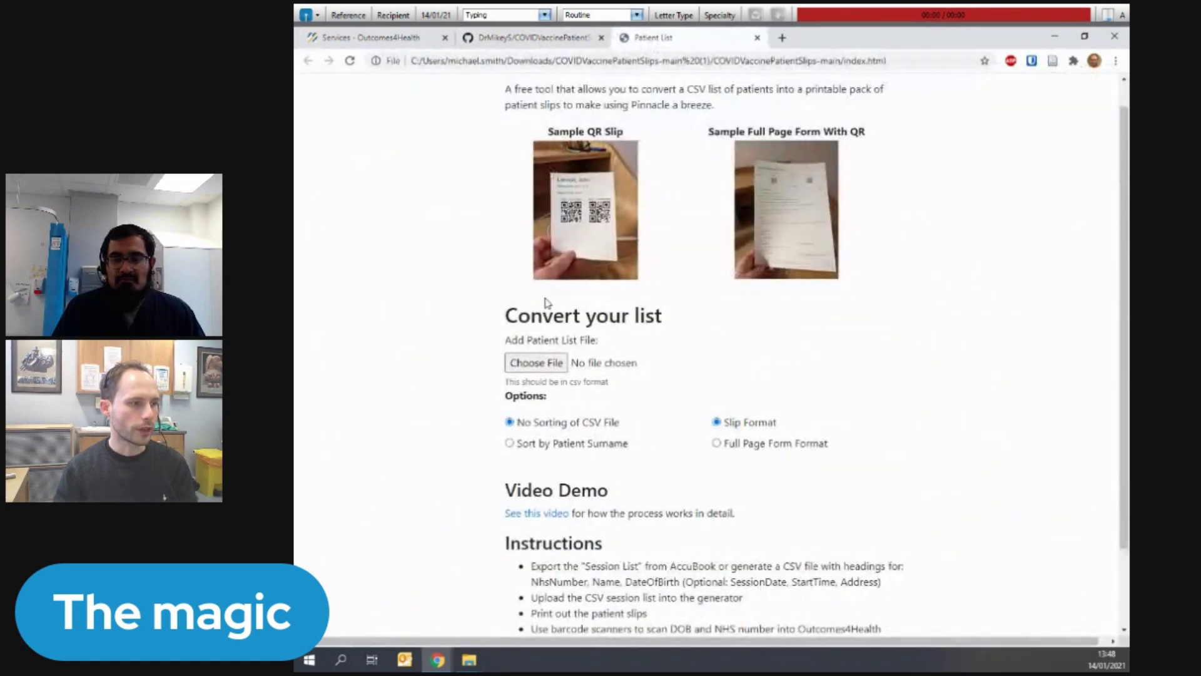
pyautogui.click(536, 363)
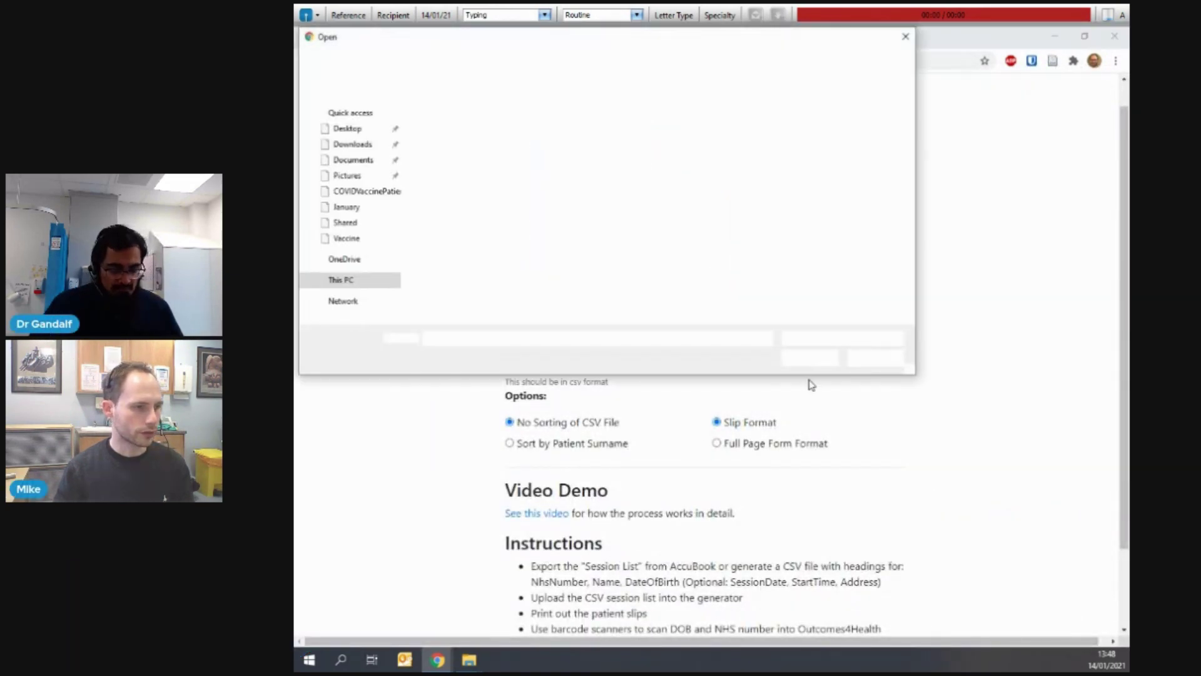
pyautogui.click(875, 357)
pyautogui.click(717, 443)
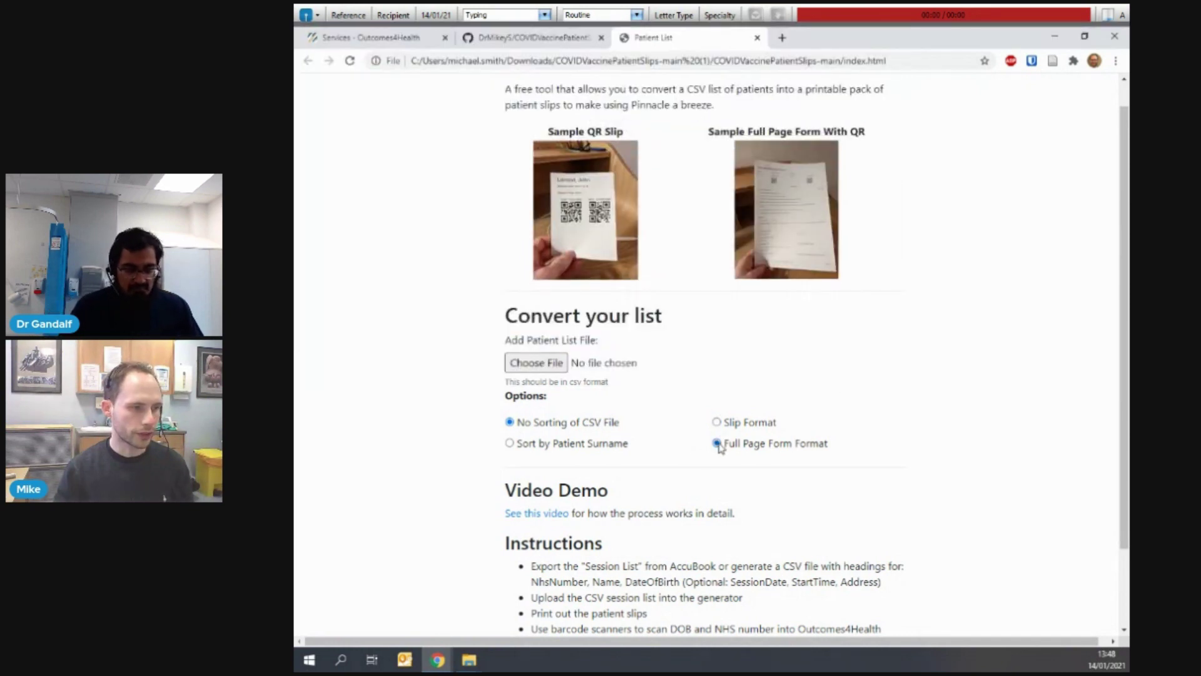
pyautogui.click(521, 364)
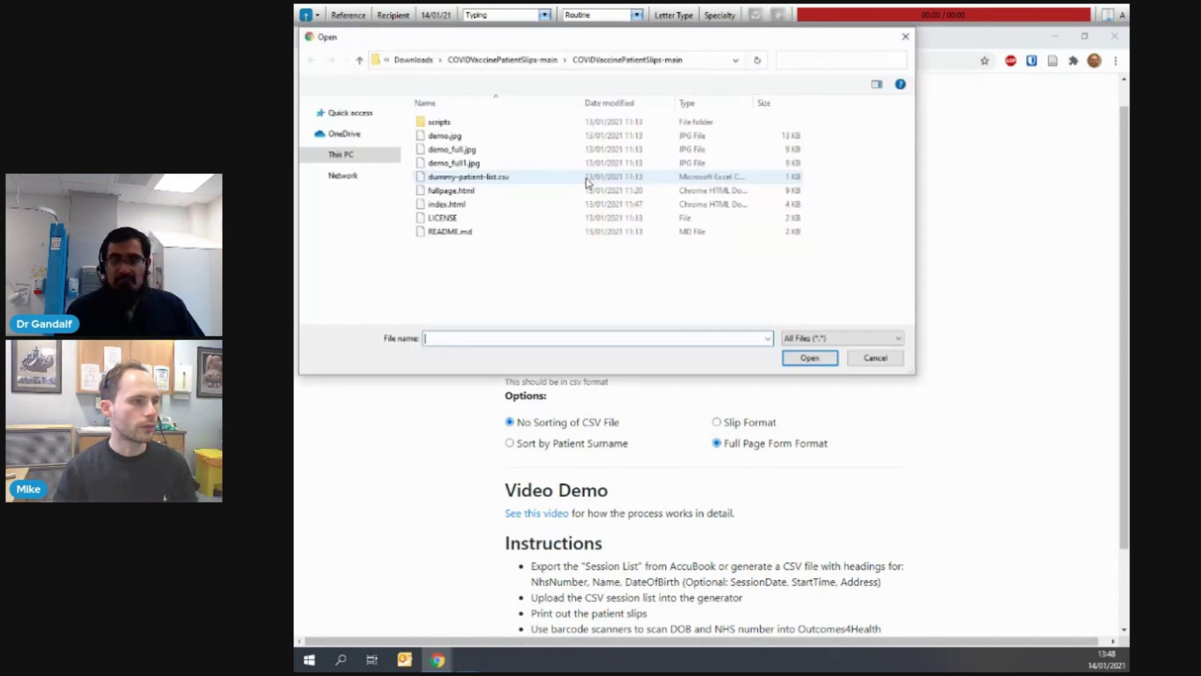
pyautogui.click(479, 179)
pyautogui.doubleClick(479, 179)
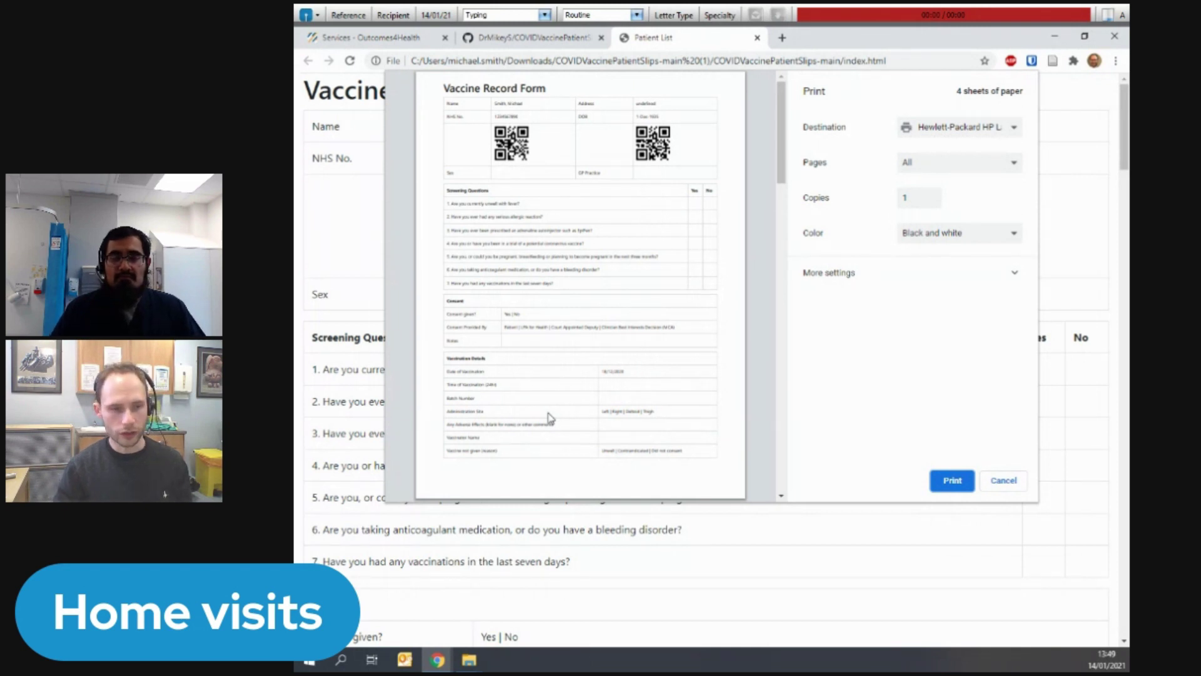
pyautogui.click(1003, 480)
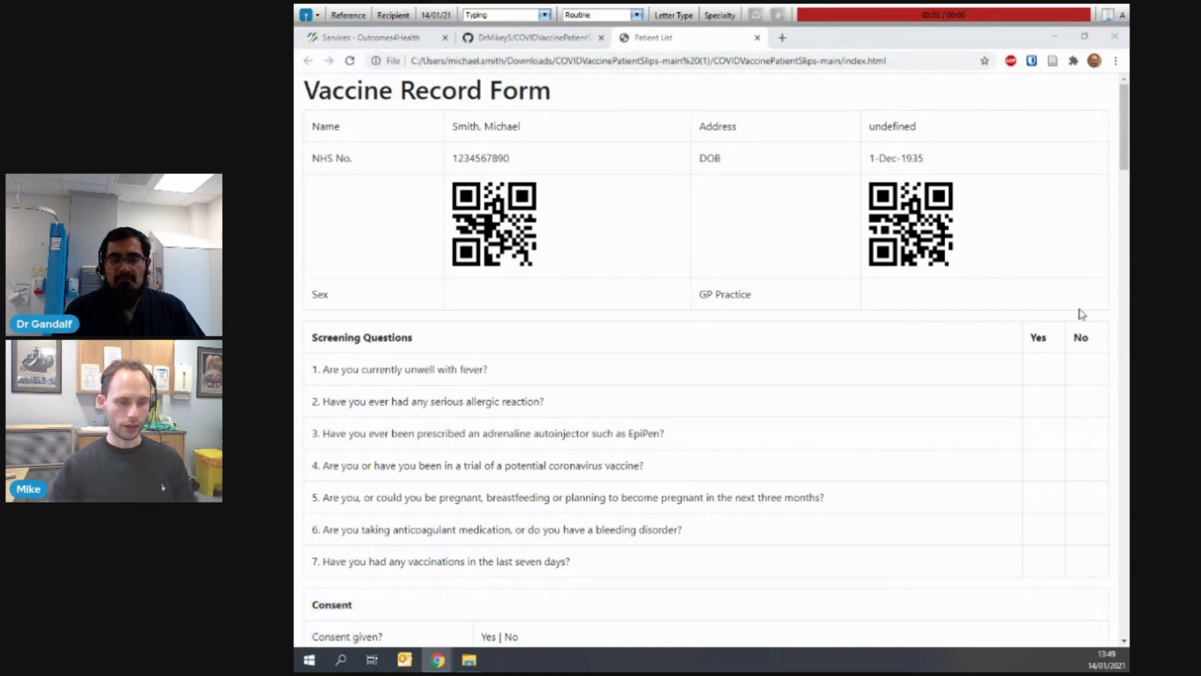
# Step: Switch to the Services - Outcomes4Health tab showing the patient details form
pyautogui.click(365, 44)
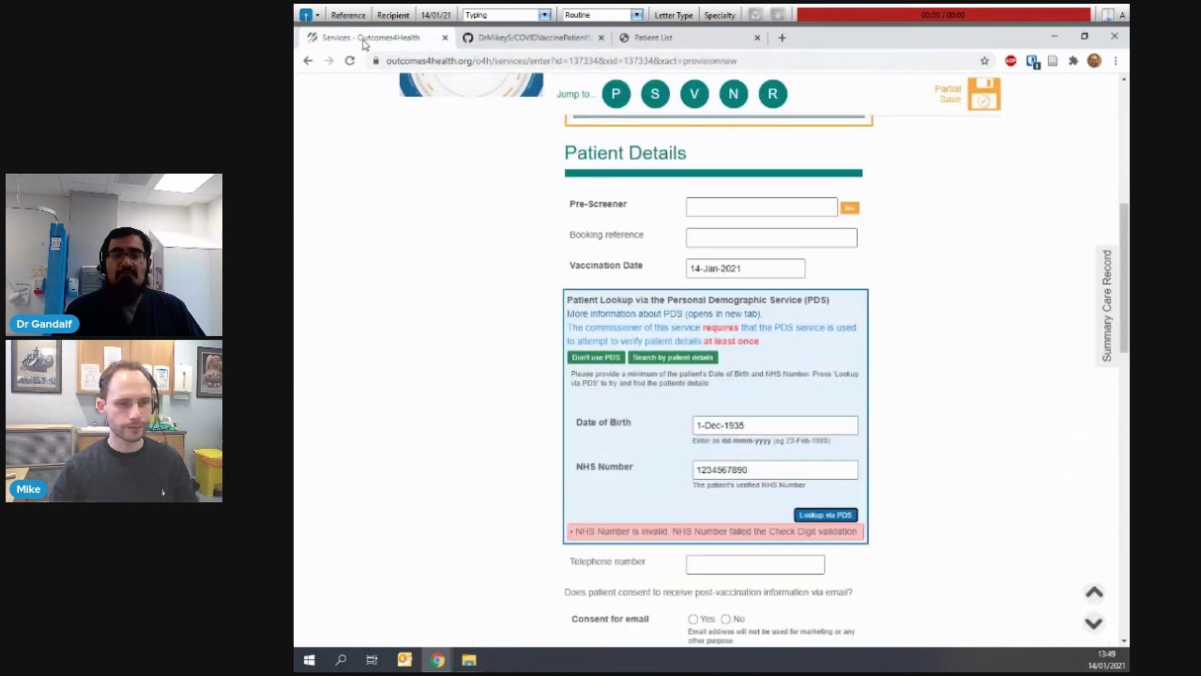